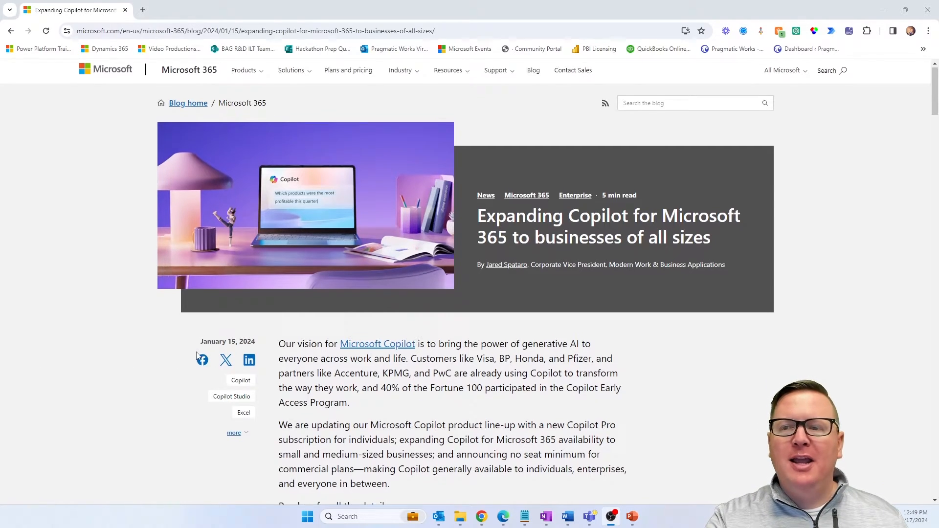
{"action": "scroll", "coordinate": [197, 356], "scroll_direction": "down", "scroll_amount": 5}
{"action": "scroll", "coordinate": [197, 356], "scroll_direction": "down", "scroll_amount": 5}
{"action": "scroll", "coordinate": [197, 356], "scroll_direction": "down", "scroll_amount": 4}
{"action": "scroll", "coordinate": [197, 356], "scroll_direction": "down", "scroll_amount": 2}
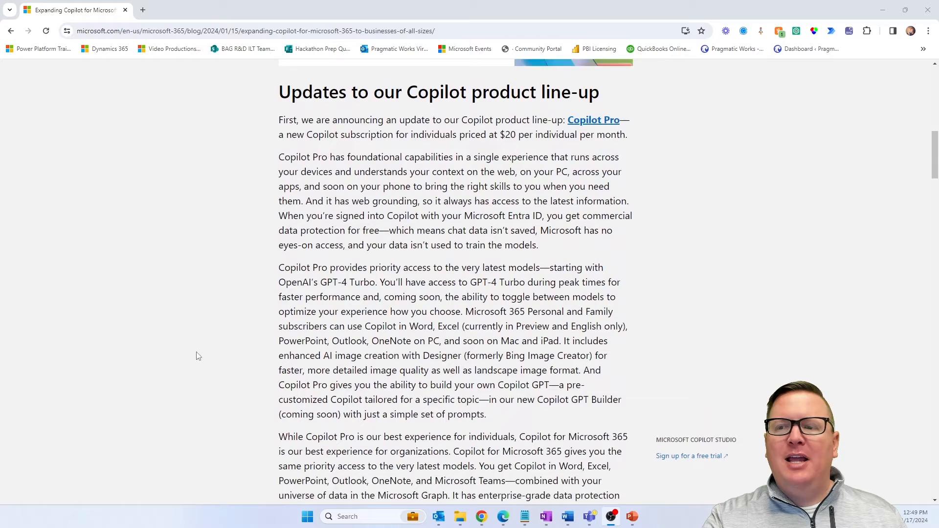
{"action": "scroll", "coordinate": [197, 355], "scroll_direction": "down", "scroll_amount": 2}
{"action": "scroll", "coordinate": [197, 356], "scroll_direction": "down", "scroll_amount": 3}
{"action": "scroll", "coordinate": [197, 355], "scroll_direction": "down", "scroll_amount": 3}
{"action": "scroll", "coordinate": [197, 356], "scroll_direction": "down", "scroll_amount": 2}
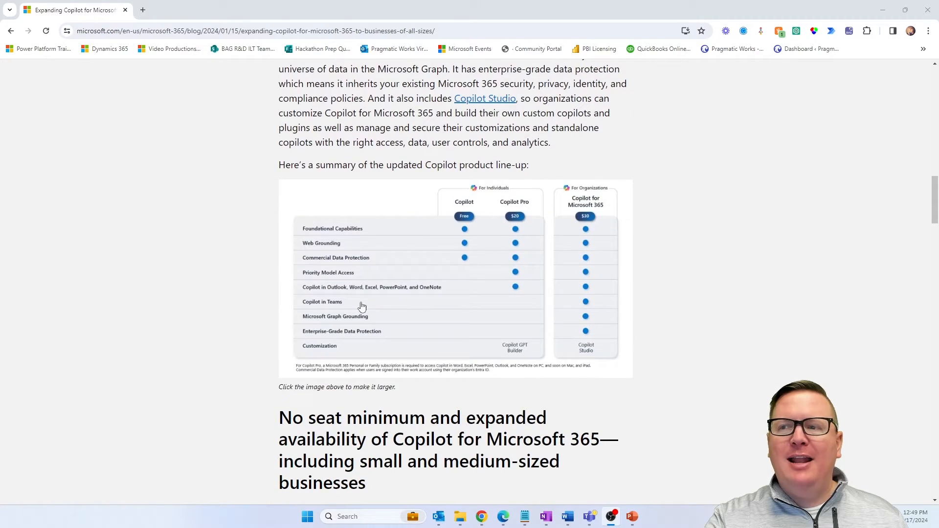
- Enlarge the Copilot product line-up comparison table, then bring up the PowerPoint presentation
{"action": "left_click", "coordinate": [539, 292]}
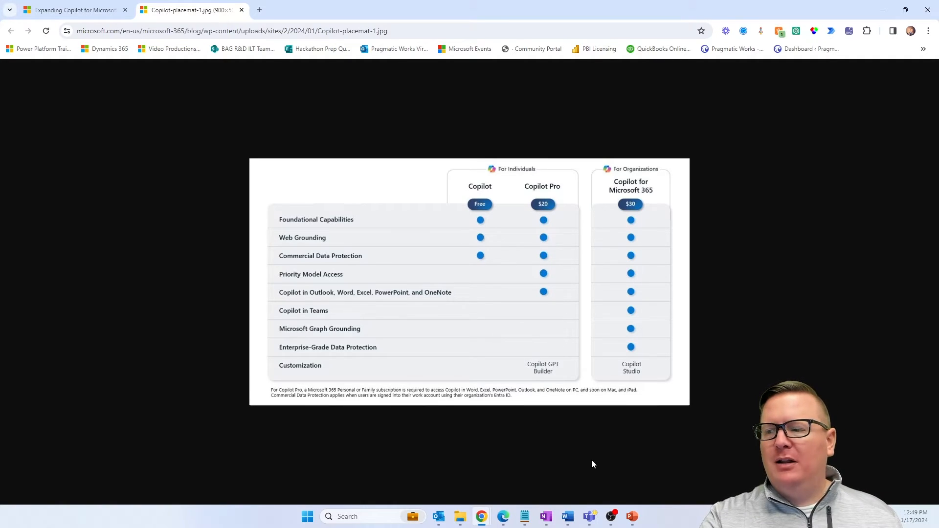
{"action": "mouse_move", "coordinate": [632, 517]}
{"action": "left_click", "coordinate": [638, 516]}
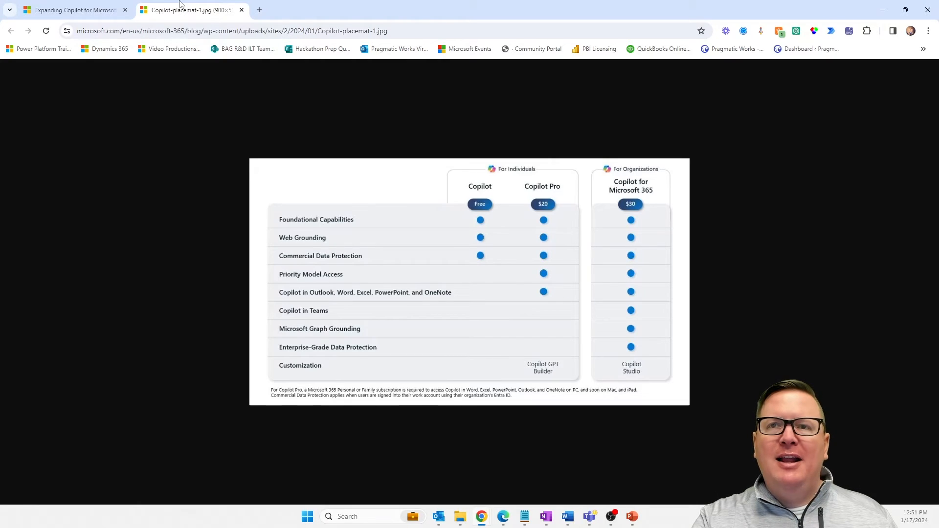
- Close the enlarged table and highlight the 'No seat minimum' heading and 'Office 365 E3 and E5' mention
{"action": "key", "text": "ctrl+w"}
{"action": "scroll", "coordinate": [49, 282], "scroll_direction": "down", "scroll_amount": 2}
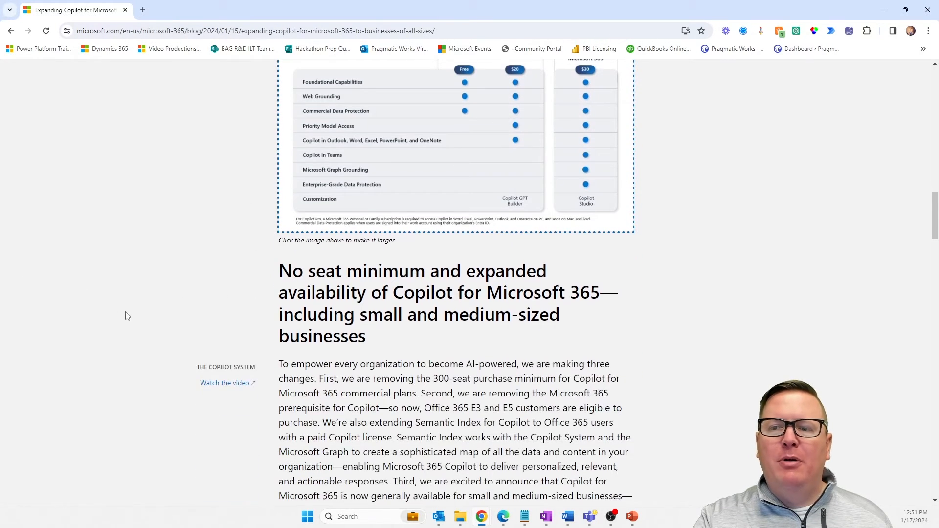
{"action": "left_click_drag", "start_coordinate": [262, 249], "coordinate": [662, 354]}
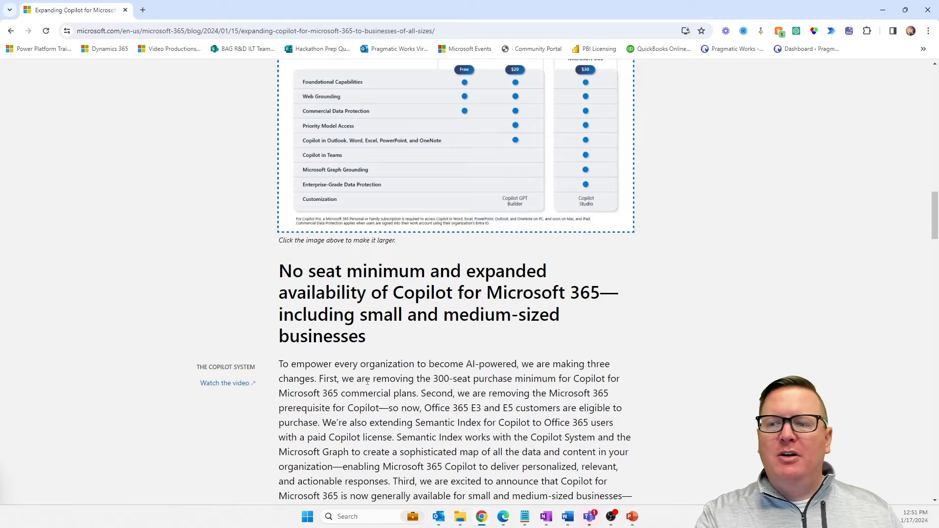
{"action": "scroll", "coordinate": [470, 388], "scroll_direction": "down", "scroll_amount": 2}
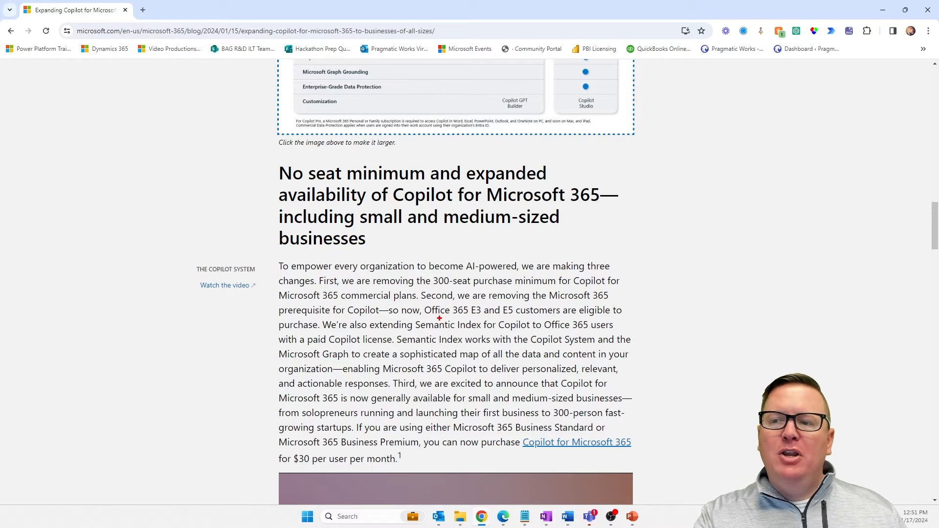
{"action": "left_click_drag", "start_coordinate": [421, 298], "coordinate": [515, 321]}
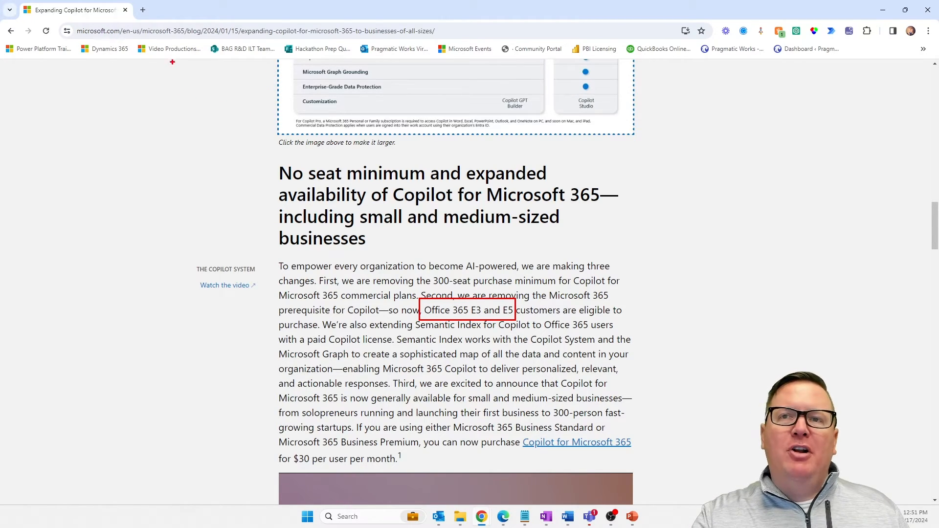
- Load admin.microsoft.com in a new tab and expand Billing in the left navigation
{"action": "left_click", "coordinate": [143, 10]}
{"action": "type", "text": "admin.microsoft.com"}
{"action": "key", "text": "Return"}
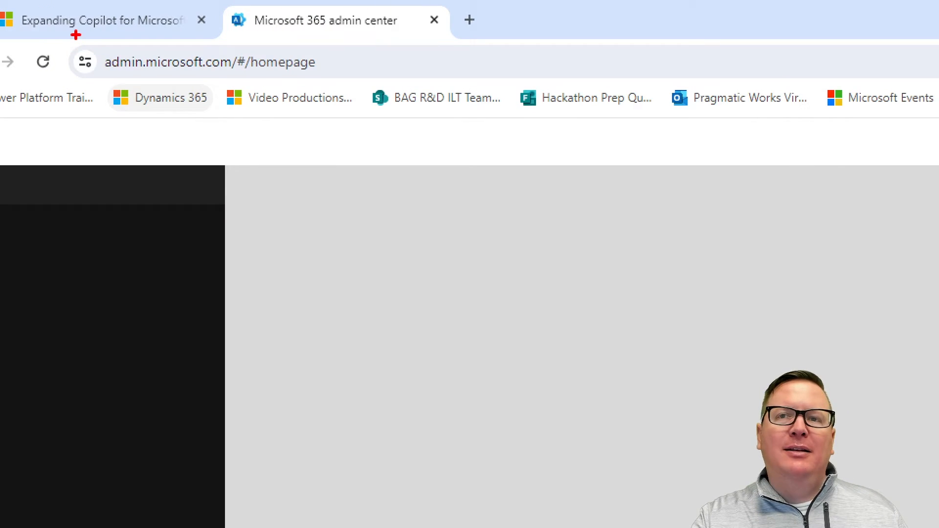
{"action": "left_click_drag", "start_coordinate": [82, 39], "coordinate": [332, 85]}
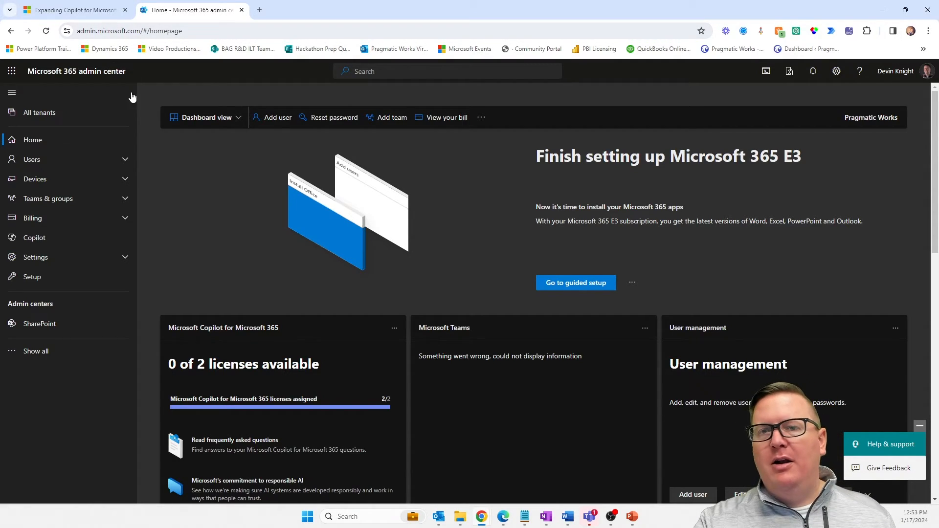
{"action": "left_click", "coordinate": [123, 220]}
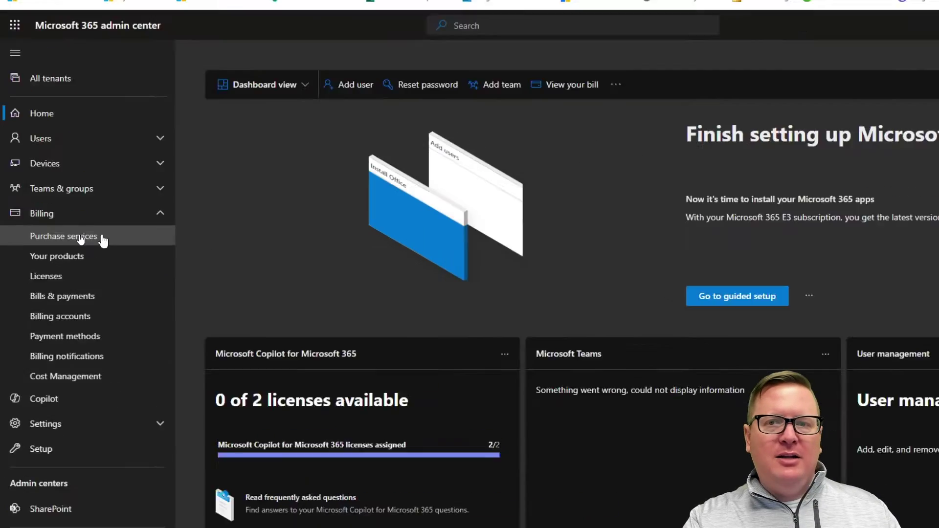
- Go to Purchase services and choose the Pragmatic Works Training billing account
{"action": "left_click", "coordinate": [65, 237]}
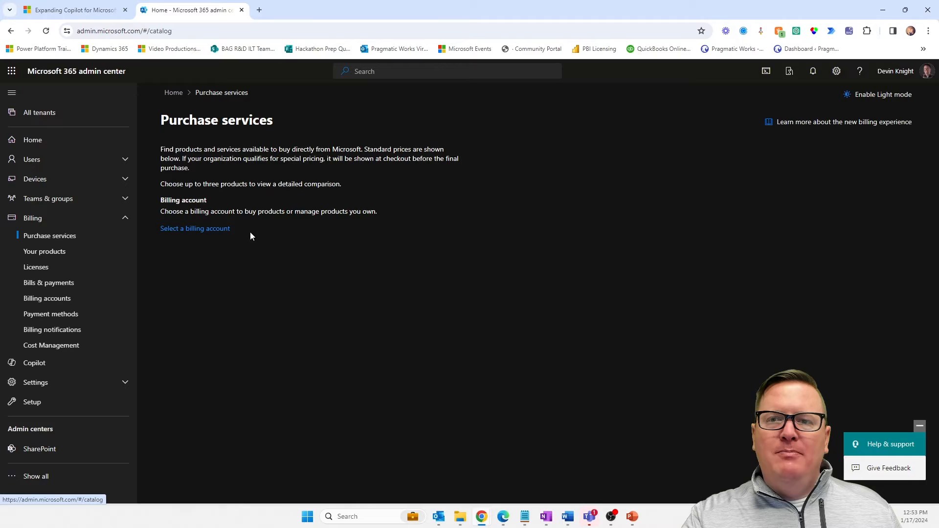
{"action": "left_click", "coordinate": [219, 230]}
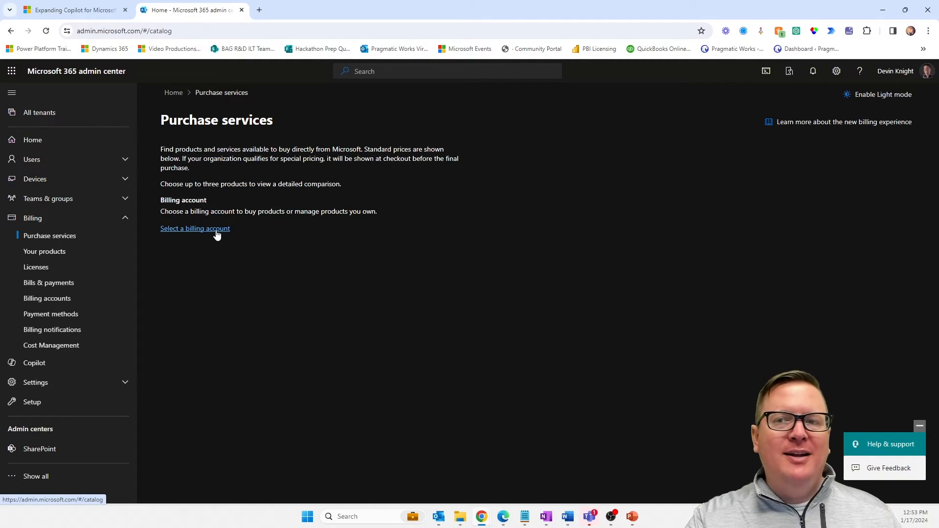
{"action": "left_click", "coordinate": [217, 229]}
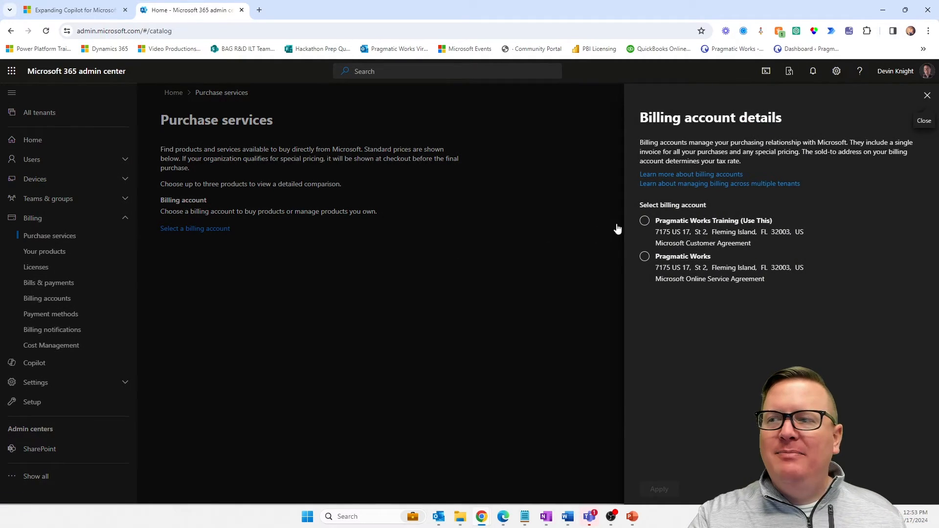
{"action": "left_click", "coordinate": [644, 222]}
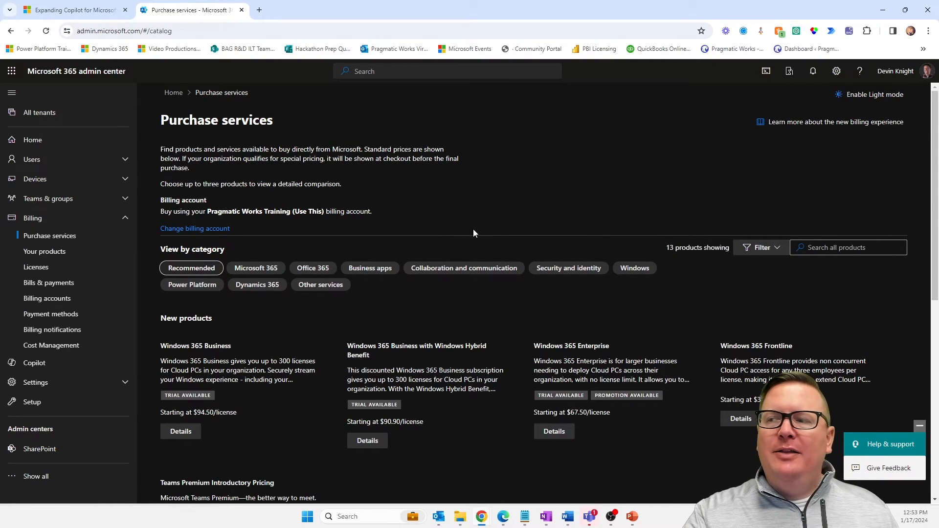
- Search all products for 'copilot'
{"action": "left_click", "coordinate": [831, 247]}
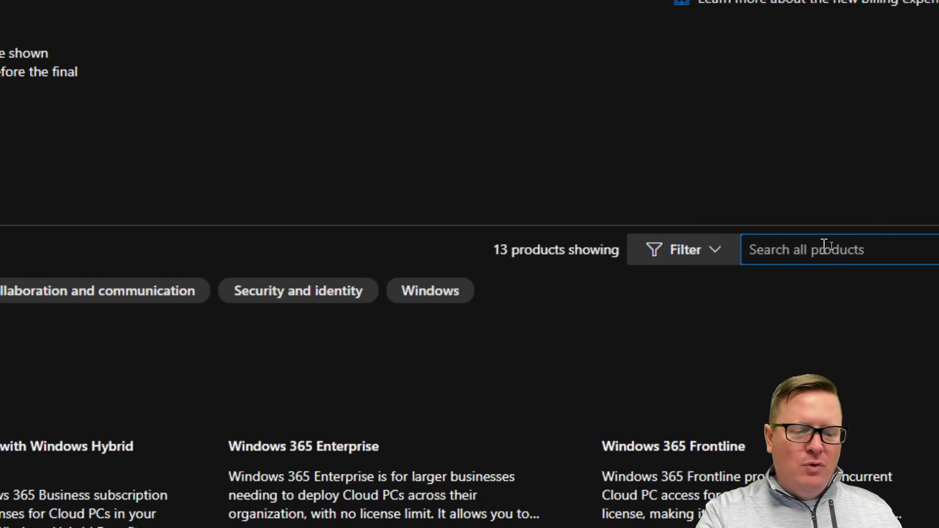
{"action": "type", "text": "copilot"}
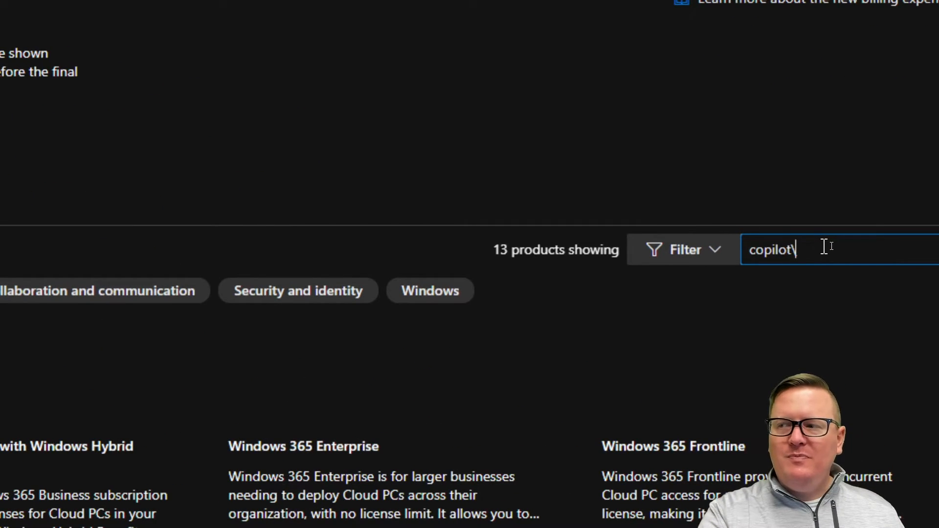
{"action": "key", "text": "Return"}
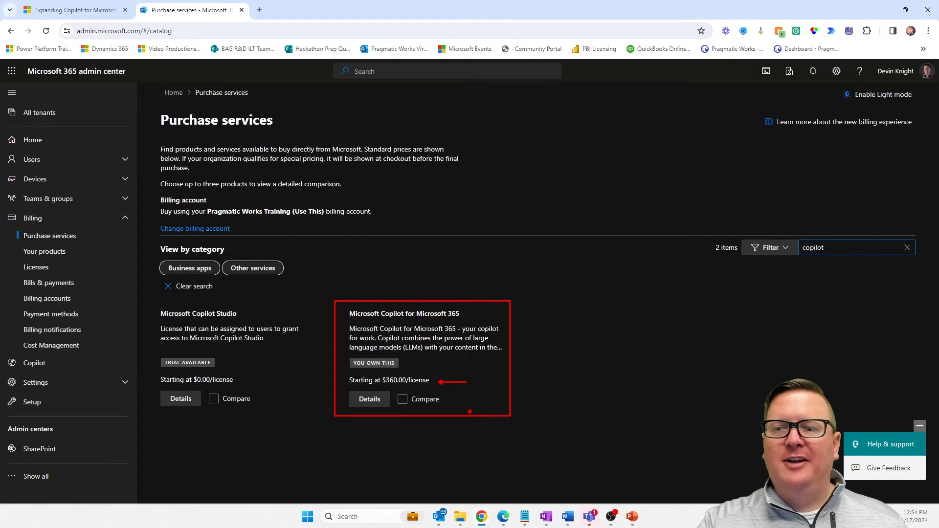
- Open Copilot for Microsoft 365 details with a 1-year term, quantity back to 1, then manage the existing subscription
{"action": "left_click", "coordinate": [370, 399]}
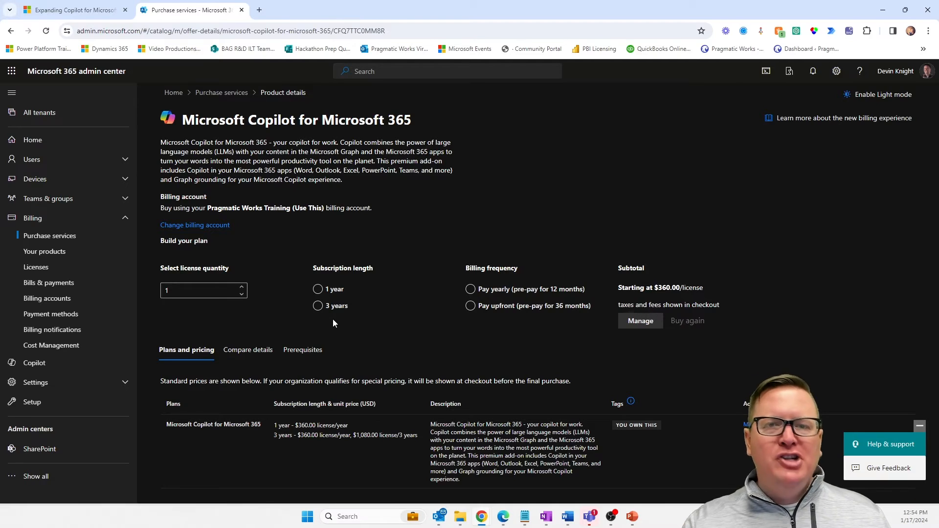
{"action": "left_click", "coordinate": [319, 290]}
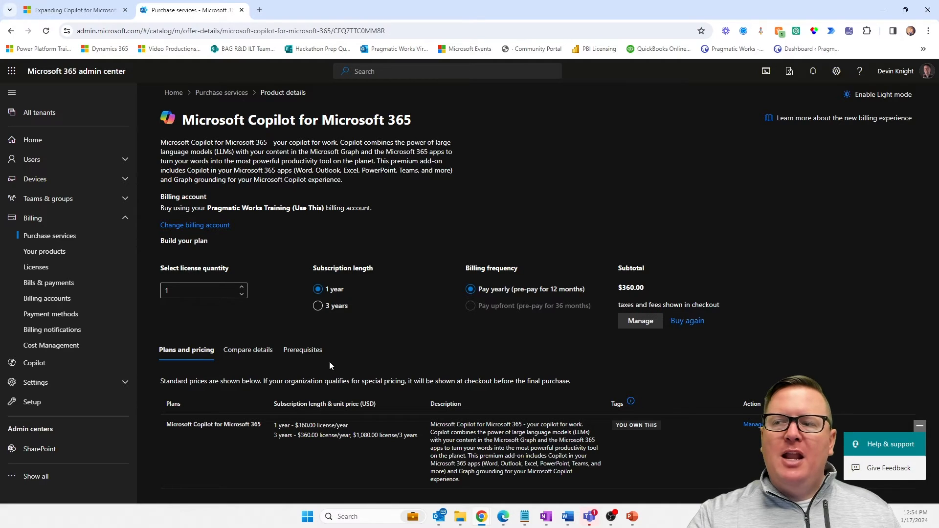
{"action": "left_click", "coordinate": [242, 287]}
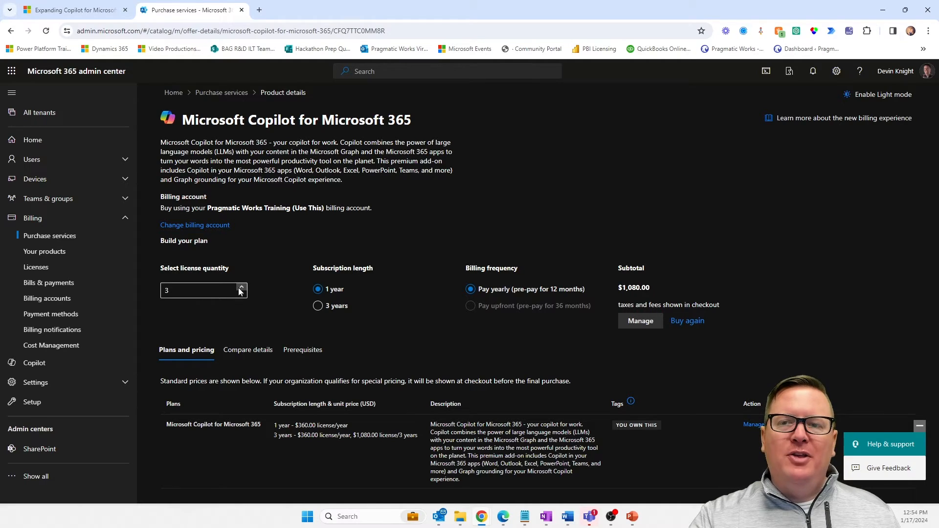
{"action": "left_click", "coordinate": [241, 287]}
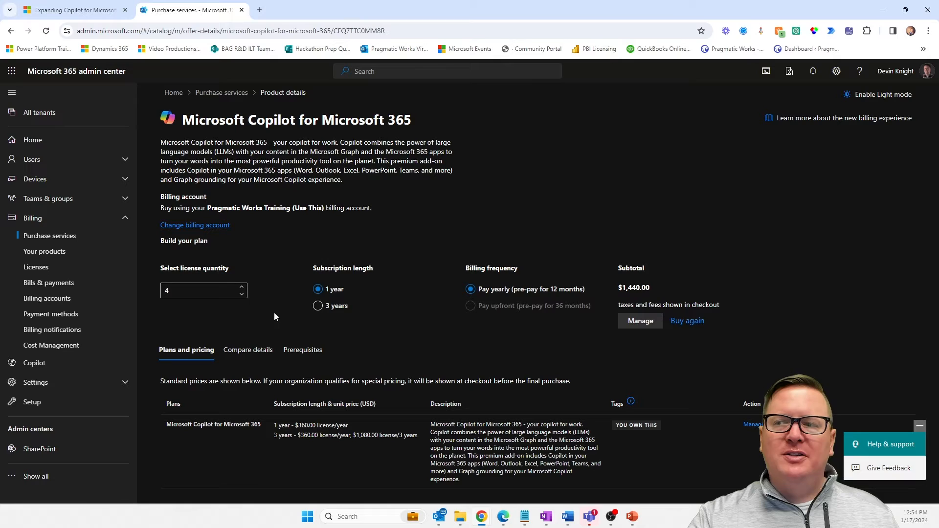
{"action": "left_click", "coordinate": [241, 294]}
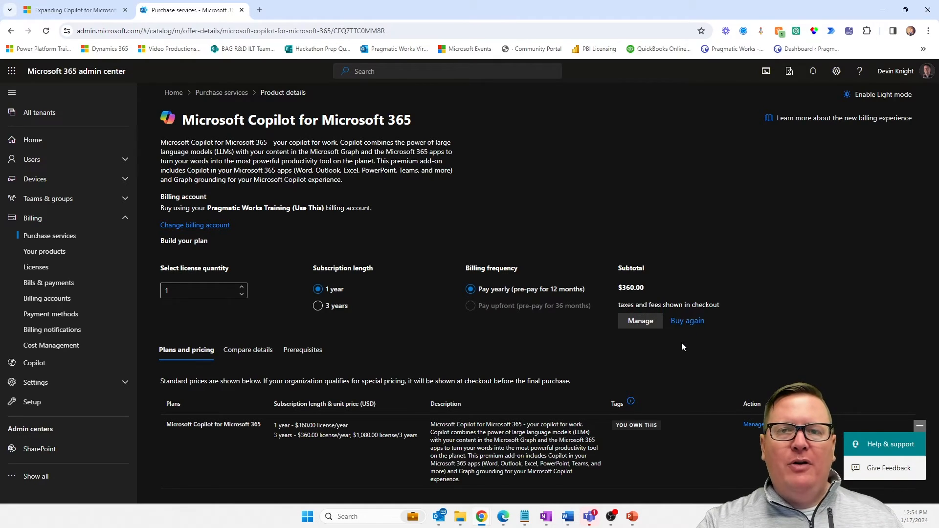
{"action": "left_click", "coordinate": [641, 321]}
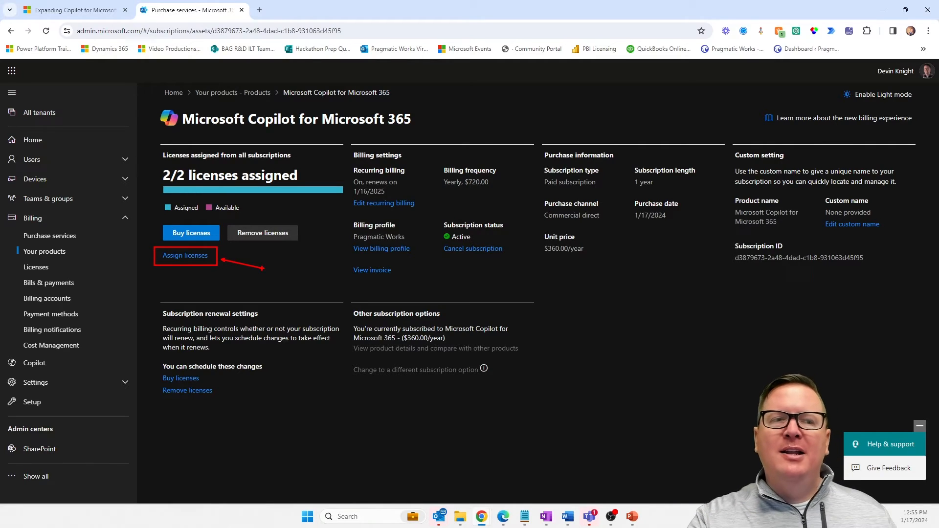
- Show the Copilot license details listing the two assigned users
{"action": "left_click", "coordinate": [185, 256]}
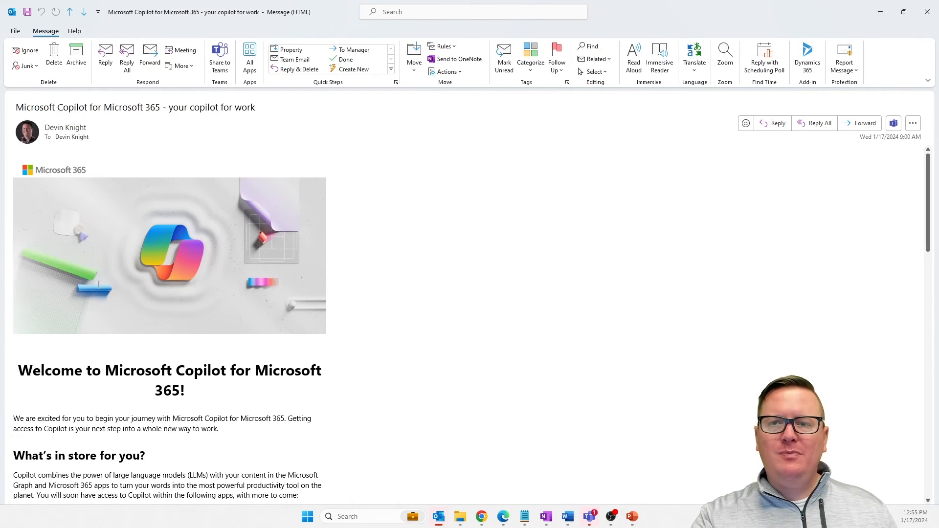
{"action": "scroll", "coordinate": [184, 282], "scroll_direction": "down", "scroll_amount": 3}
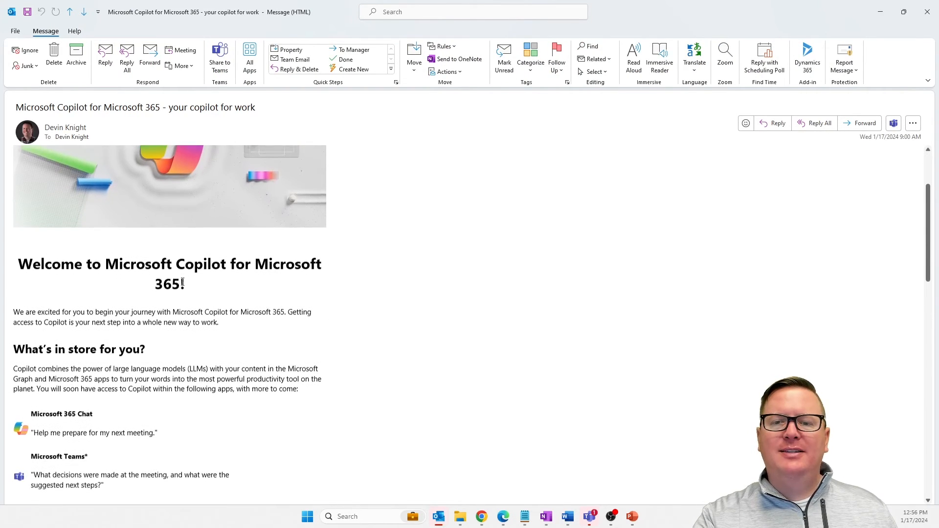
{"action": "scroll", "coordinate": [184, 282], "scroll_direction": "down", "scroll_amount": 3}
{"action": "scroll", "coordinate": [179, 288], "scroll_direction": "down", "scroll_amount": 1}
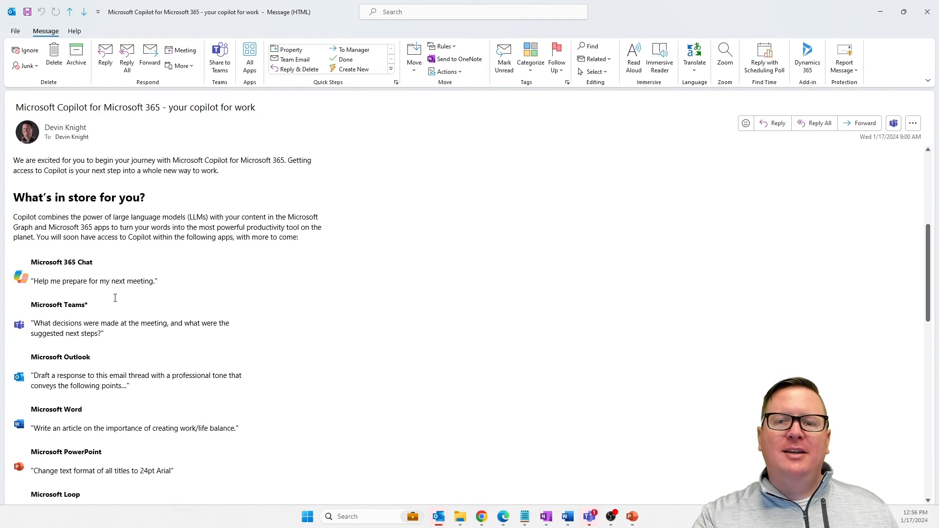
{"action": "scroll", "coordinate": [119, 348], "scroll_direction": "down", "scroll_amount": 1}
{"action": "scroll", "coordinate": [118, 341], "scroll_direction": "down", "scroll_amount": 1}
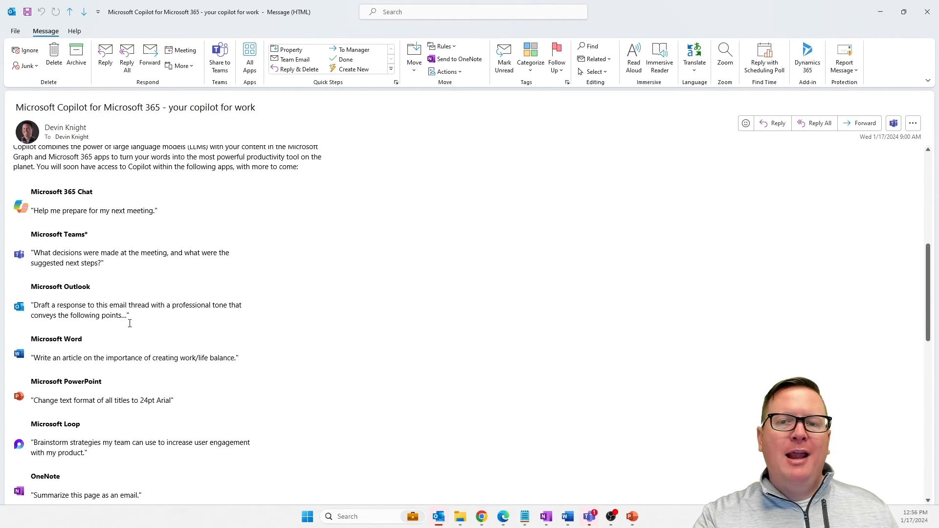
{"action": "scroll", "coordinate": [119, 328], "scroll_direction": "down", "scroll_amount": 1}
{"action": "scroll", "coordinate": [118, 327], "scroll_direction": "down", "scroll_amount": 1}
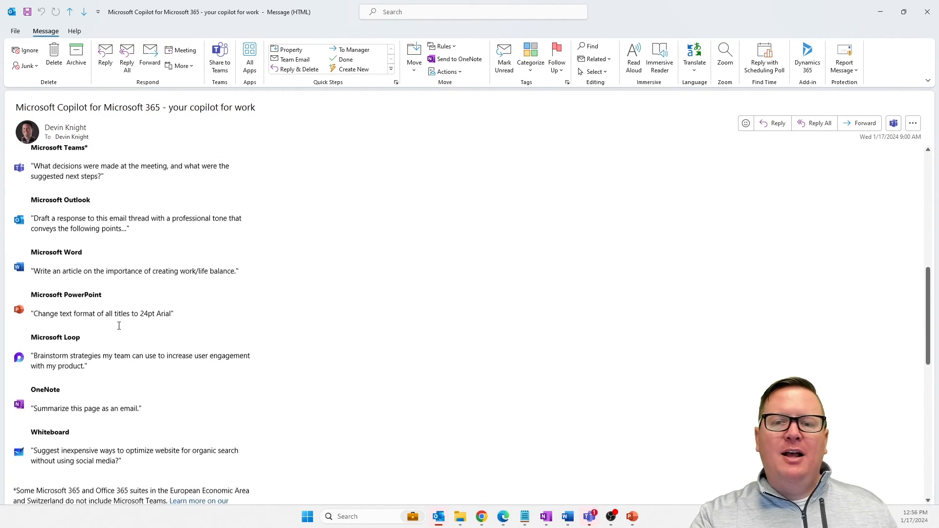
{"action": "scroll", "coordinate": [119, 327], "scroll_direction": "down", "scroll_amount": 1}
{"action": "scroll", "coordinate": [118, 327], "scroll_direction": "down", "scroll_amount": 1}
{"action": "scroll", "coordinate": [118, 325], "scroll_direction": "up", "scroll_amount": 1}
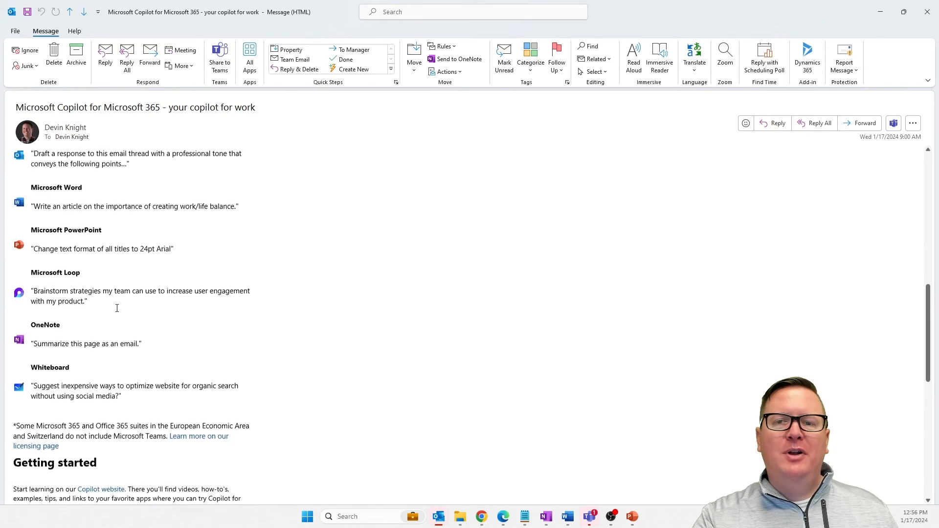
{"action": "scroll", "coordinate": [118, 325], "scroll_direction": "up", "scroll_amount": 1}
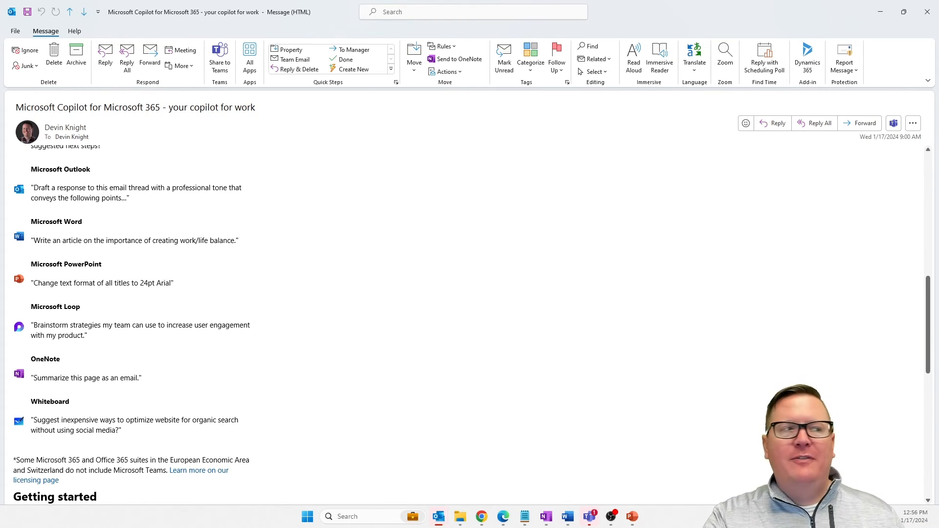
- Launch Word from system search and create a new blank document
{"action": "key", "text": "alt+Tab"}
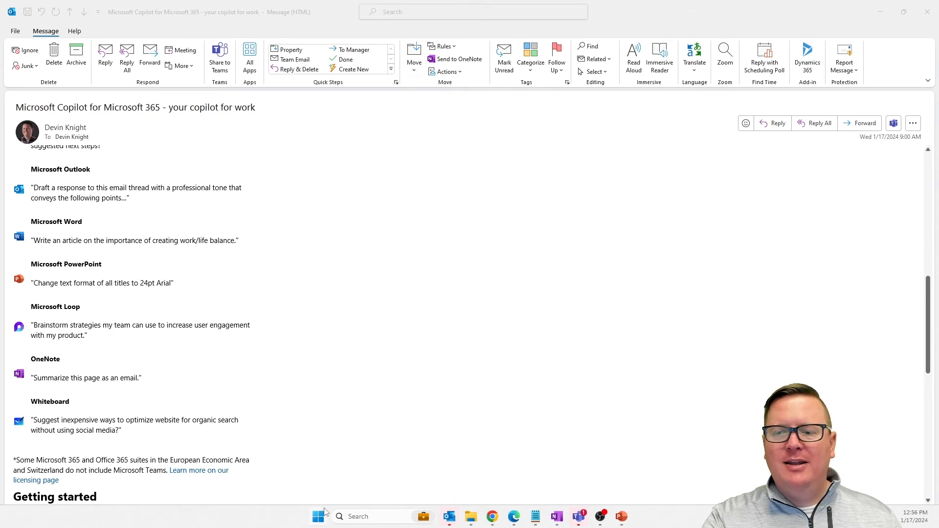
{"action": "left_click", "coordinate": [319, 516]}
{"action": "type", "text": "word"}
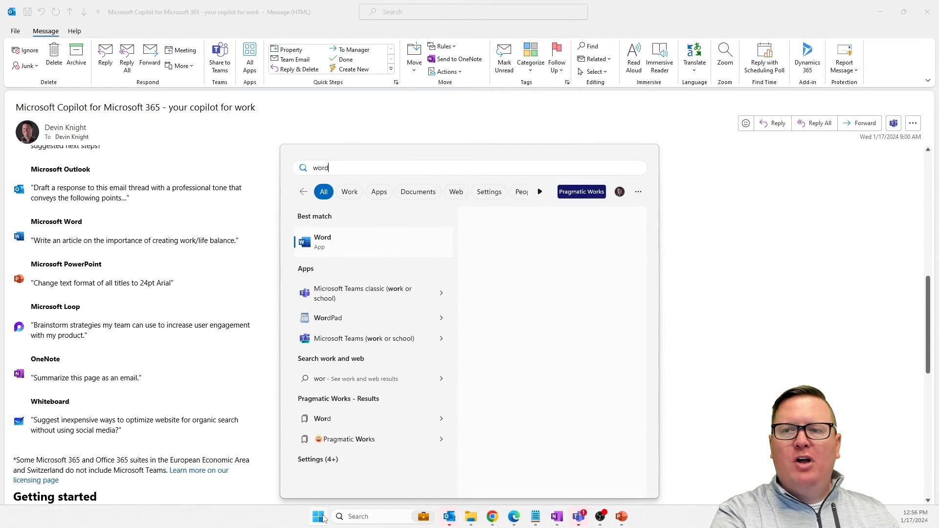
{"action": "key", "text": "Return"}
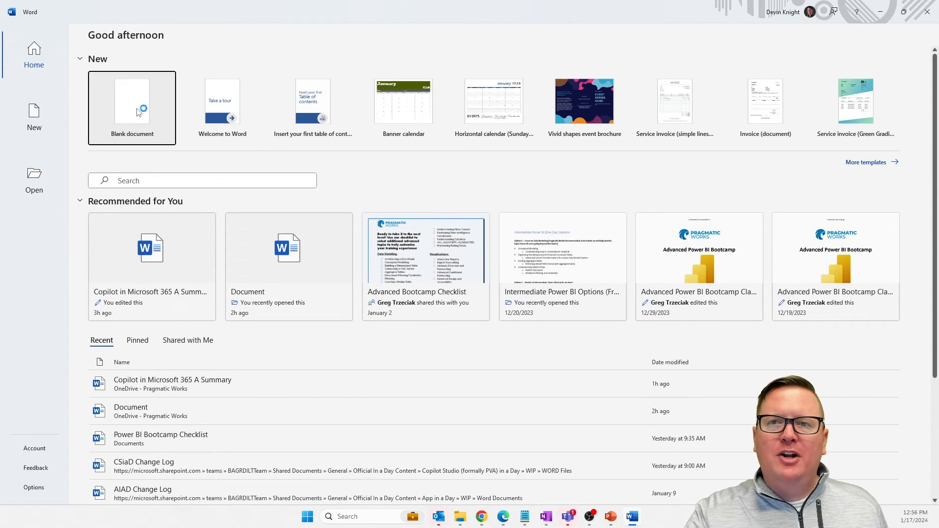
{"action": "left_click", "coordinate": [147, 111]}
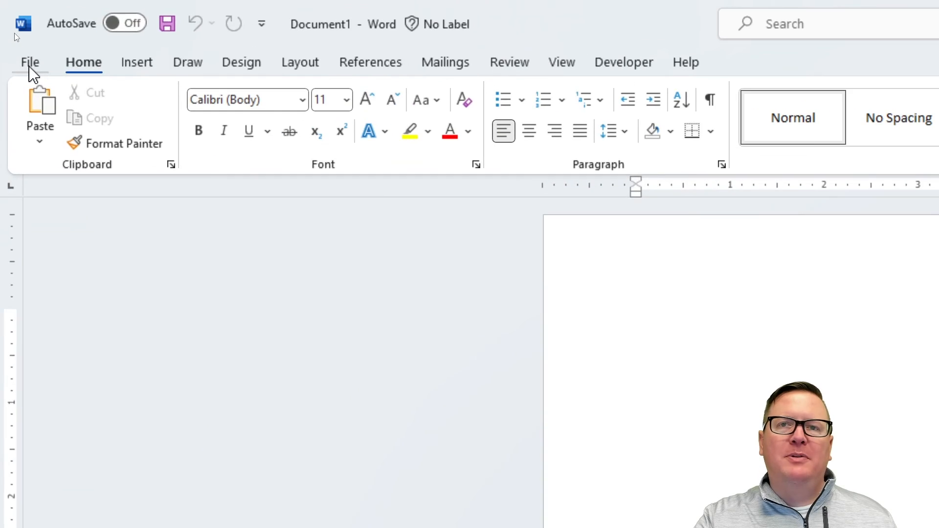
- Go to File > Account and point out the Update License option
{"action": "left_click", "coordinate": [15, 31]}
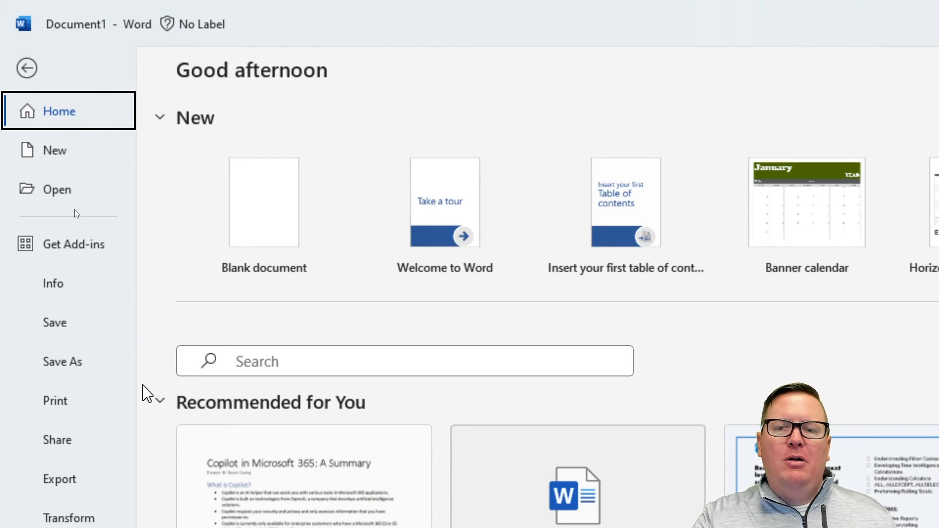
{"action": "scroll", "coordinate": [147, 396], "scroll_direction": "down", "scroll_amount": 5}
{"action": "scroll", "coordinate": [94, 420], "scroll_direction": "down", "scroll_amount": 3}
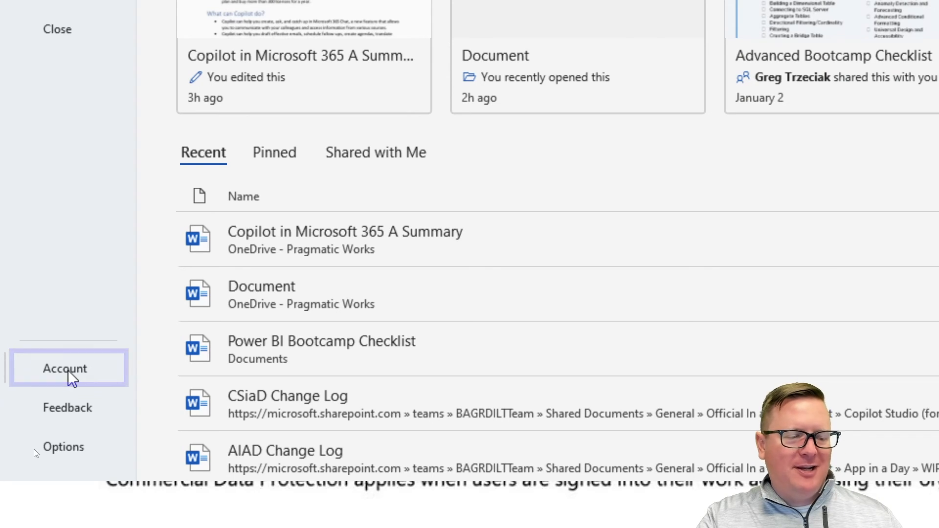
{"action": "left_click", "coordinate": [71, 374]}
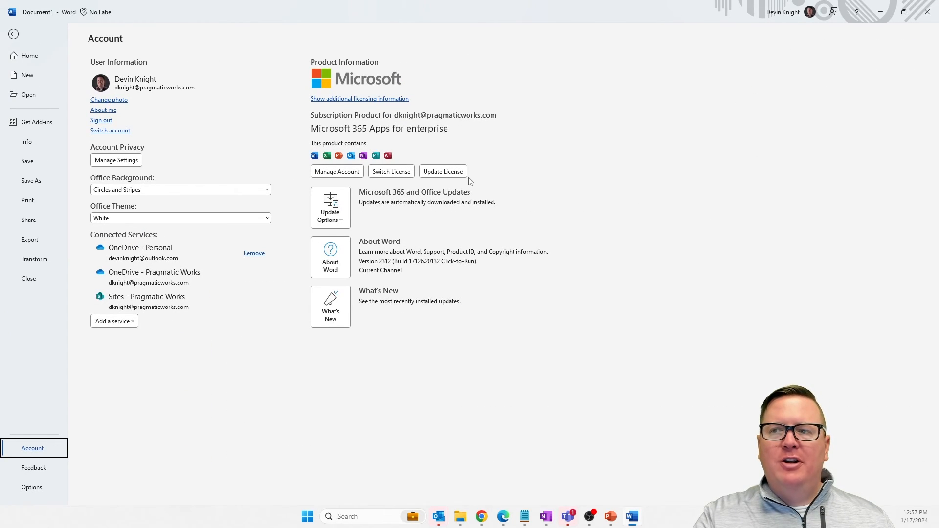
{"action": "left_click_drag", "start_coordinate": [463, 175], "coordinate": [460, 174]}
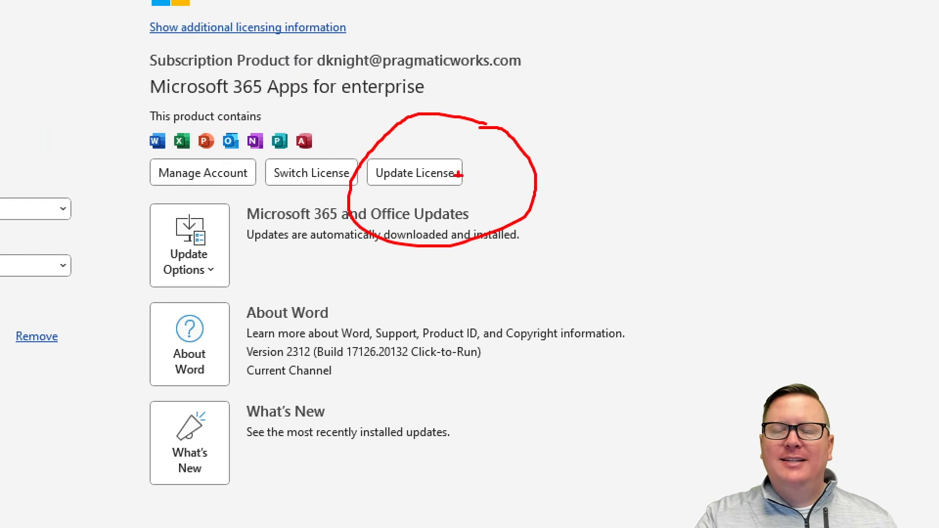
{"action": "left_click_drag", "start_coordinate": [559, 175], "coordinate": [487, 175]}
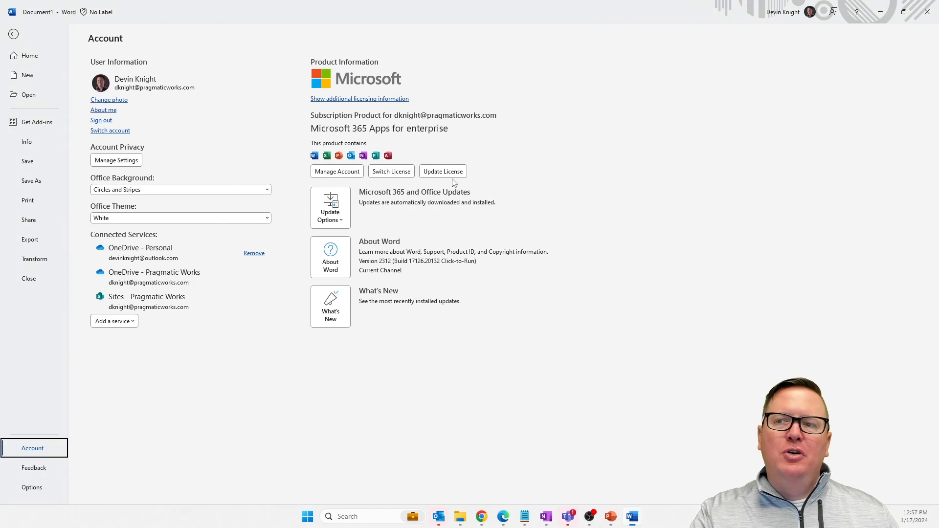
- Update the license, sign in, dismiss the Success message and close Word to restart it
{"action": "left_click", "coordinate": [443, 172]}
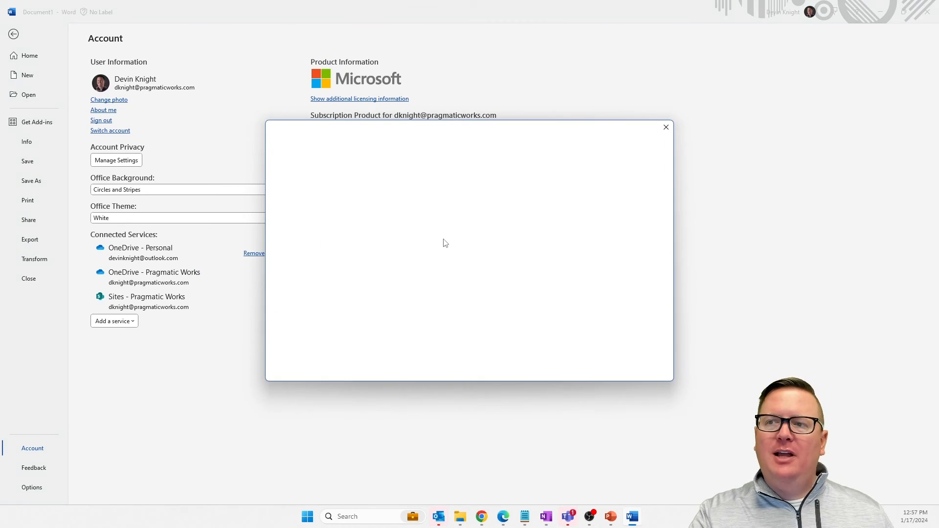
{"action": "left_click", "coordinate": [315, 272]}
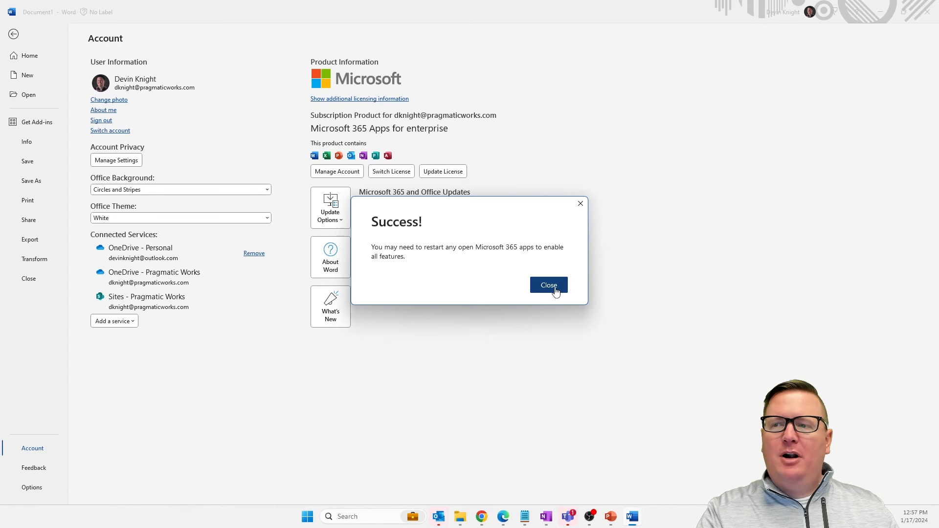
{"action": "left_click", "coordinate": [548, 285]}
{"action": "left_click", "coordinate": [927, 12]}
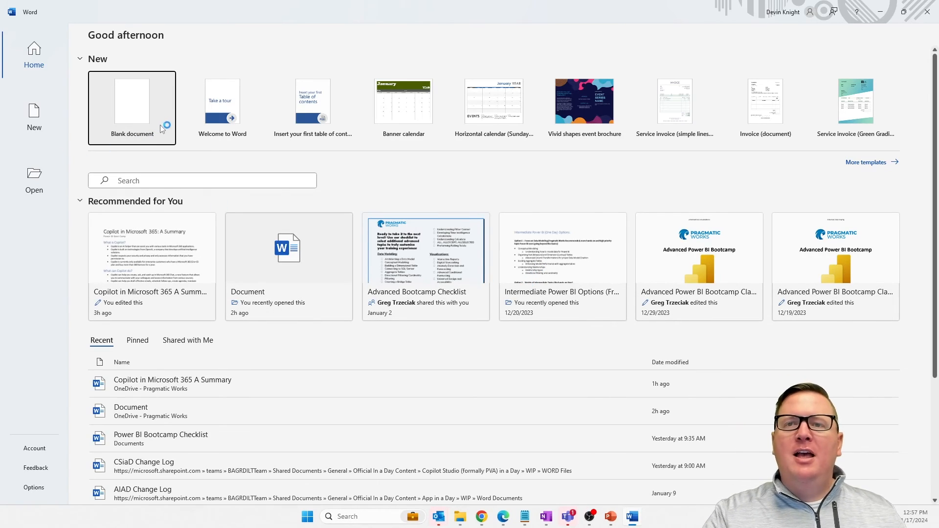
- Create a blank document and highlight the Draft with Copilot prompt and the new Copilot button
{"action": "left_click", "coordinate": [137, 105]}
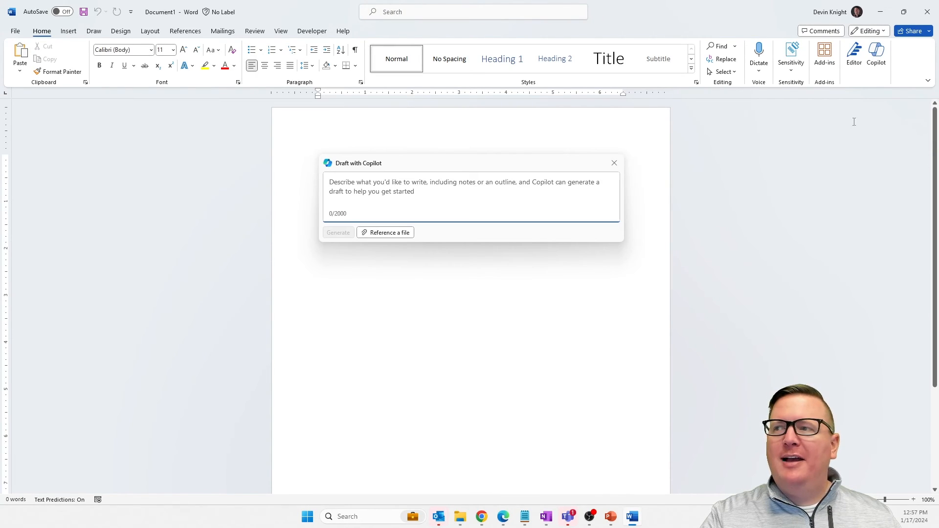
{"action": "left_click_drag", "start_coordinate": [307, 143], "coordinate": [637, 250]}
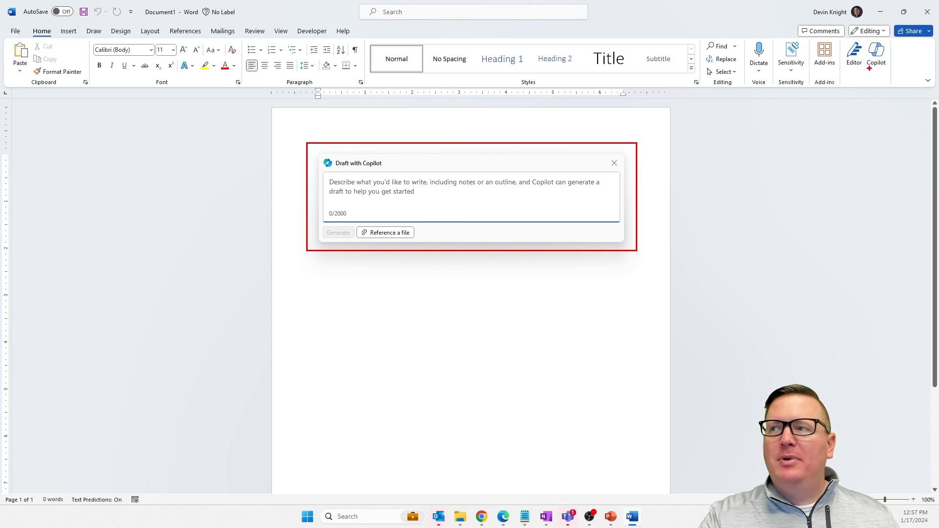
{"action": "left_click_drag", "start_coordinate": [838, 126], "coordinate": [870, 78]}
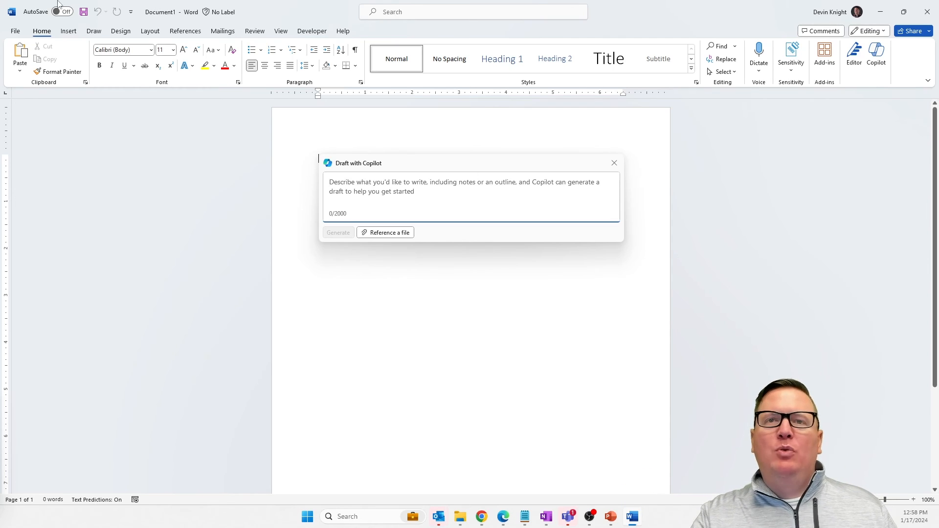
- Revisit File > Account to circle Update License again, then close Word
{"action": "left_click", "coordinate": [15, 31]}
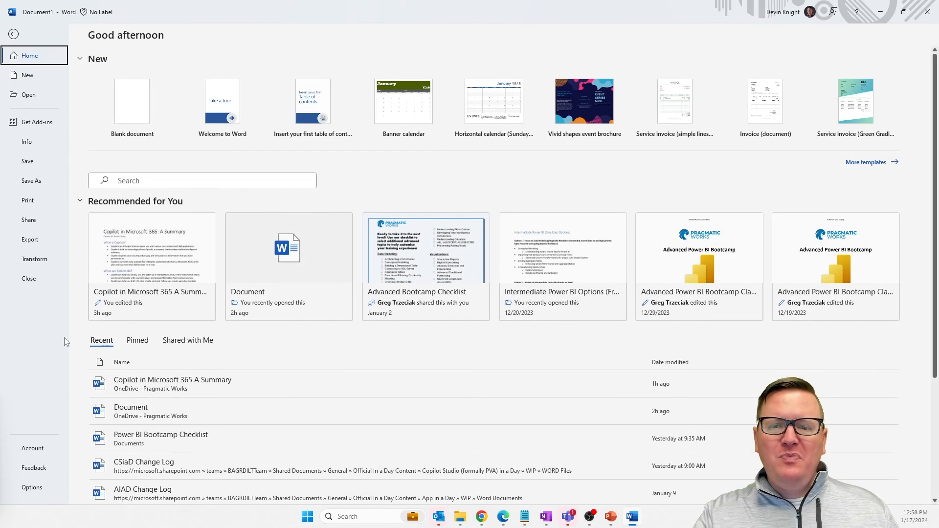
{"action": "left_click", "coordinate": [33, 449]}
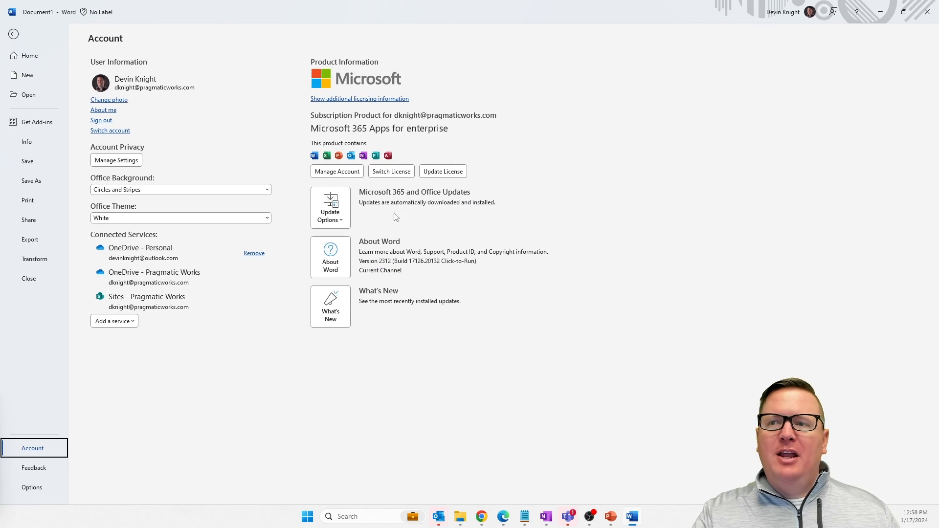
{"action": "left_click_drag", "start_coordinate": [470, 162], "coordinate": [451, 95]}
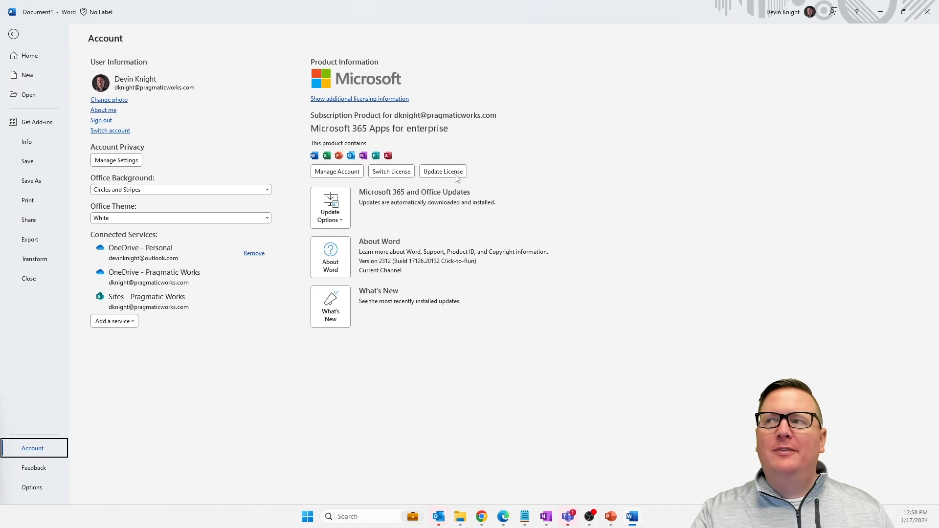
{"action": "left_click", "coordinate": [926, 12]}
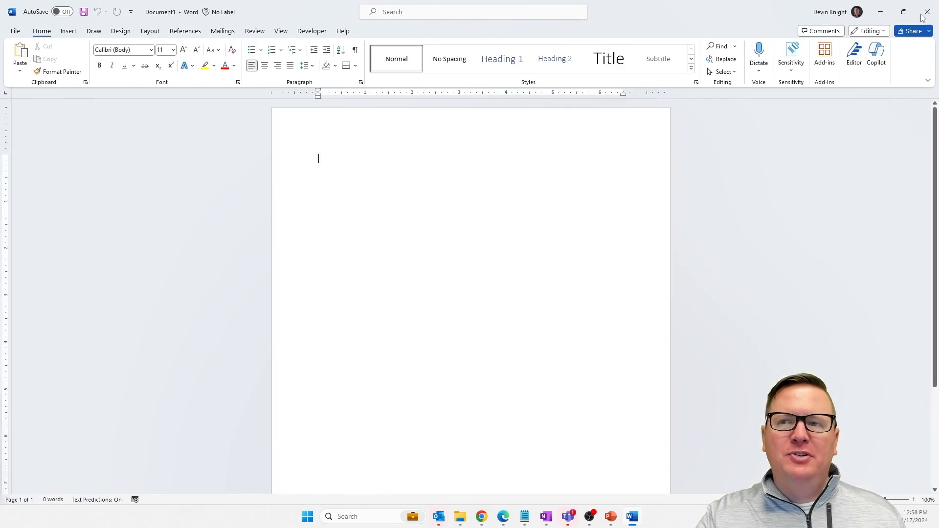